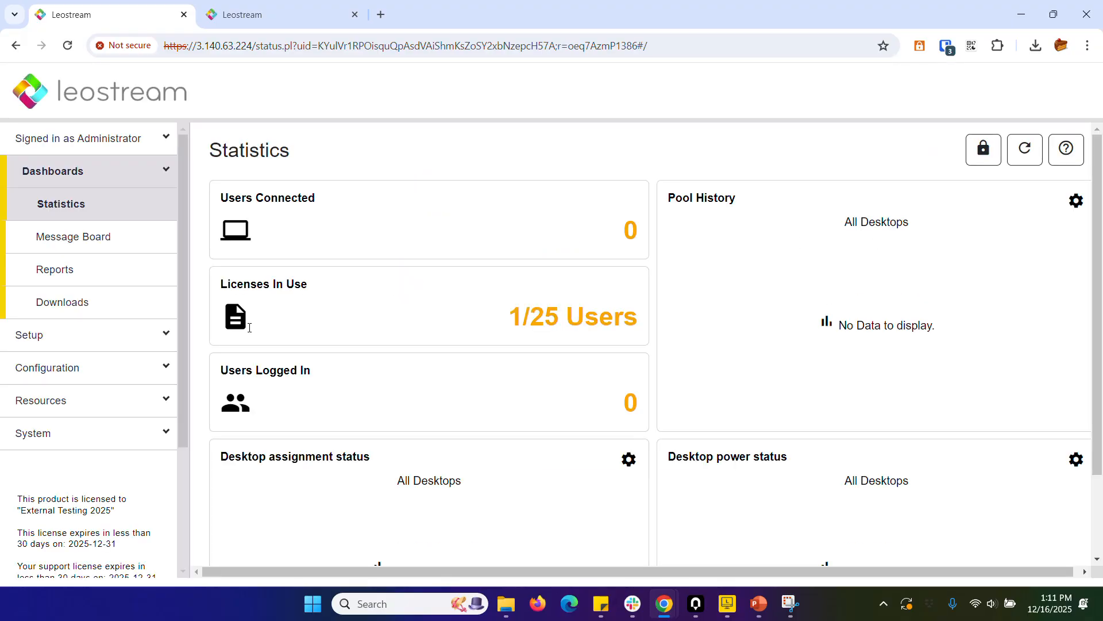
Review the configured authentication servers, MFA providers and centers in the Connection Broker setup.
left_click(38, 338)
left_click(55, 249)
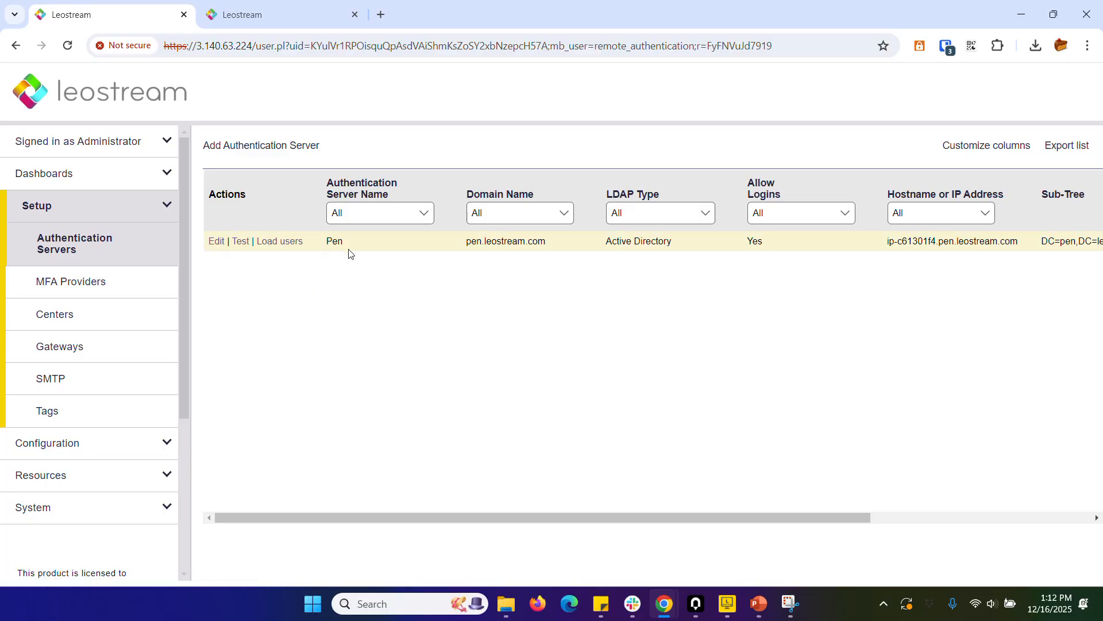
left_click(96, 281)
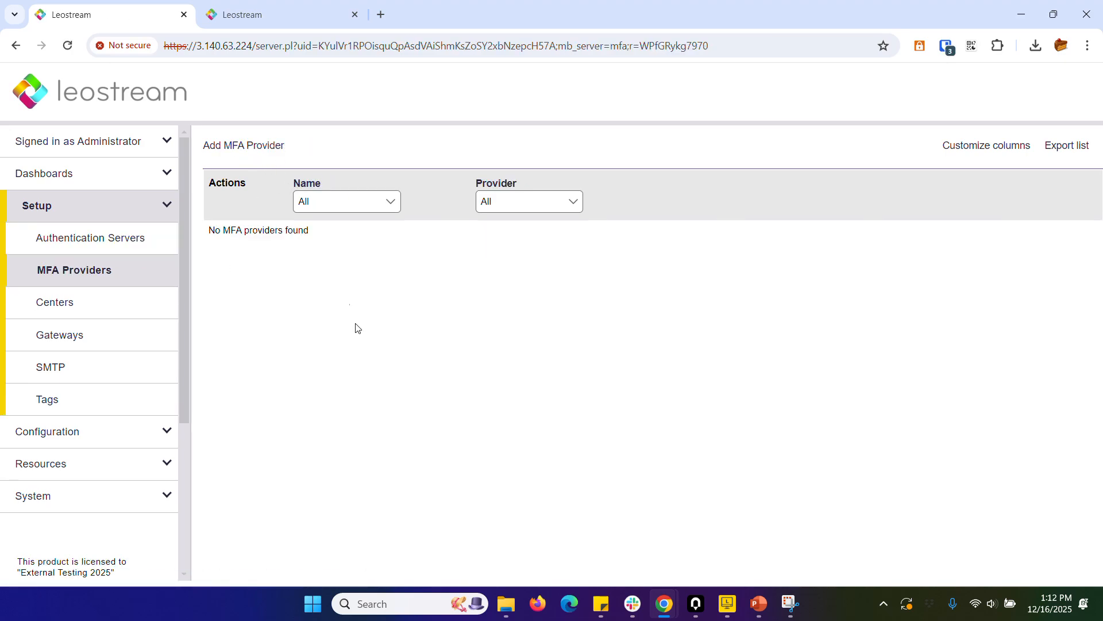
left_click(31, 302)
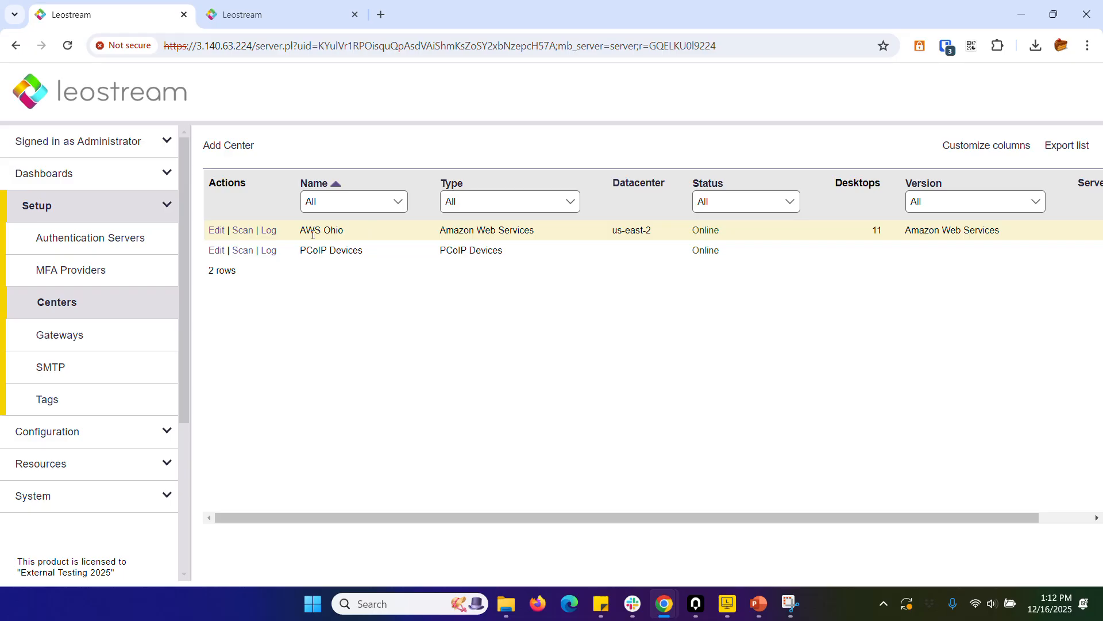
Open the PCoIP pool for editing and examine its attribute-based pool definition.
left_click(44, 437)
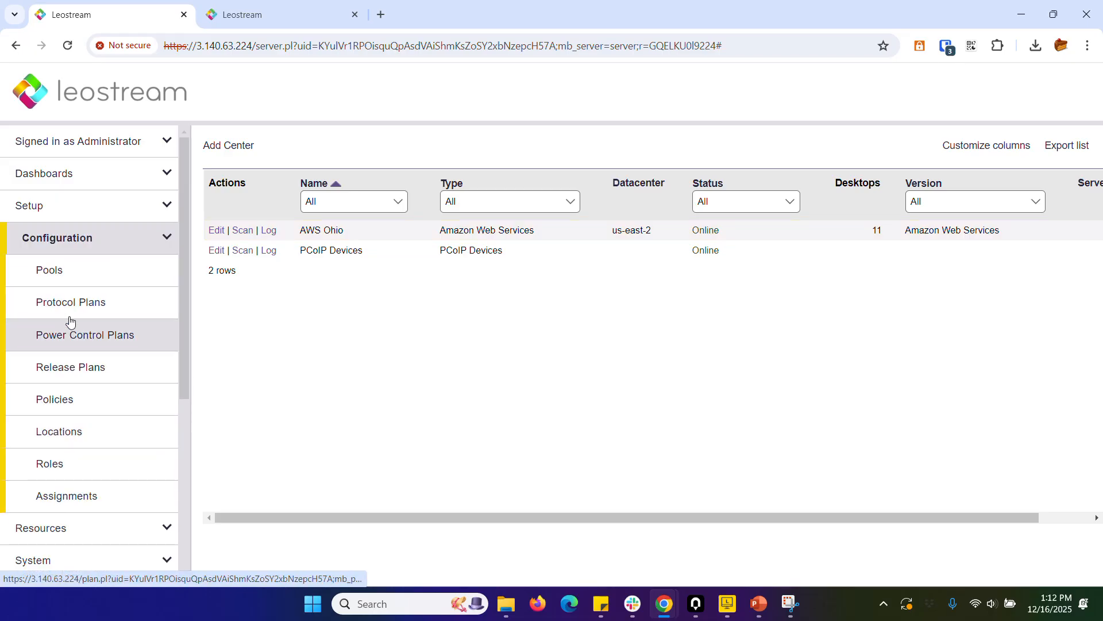
left_click(70, 274)
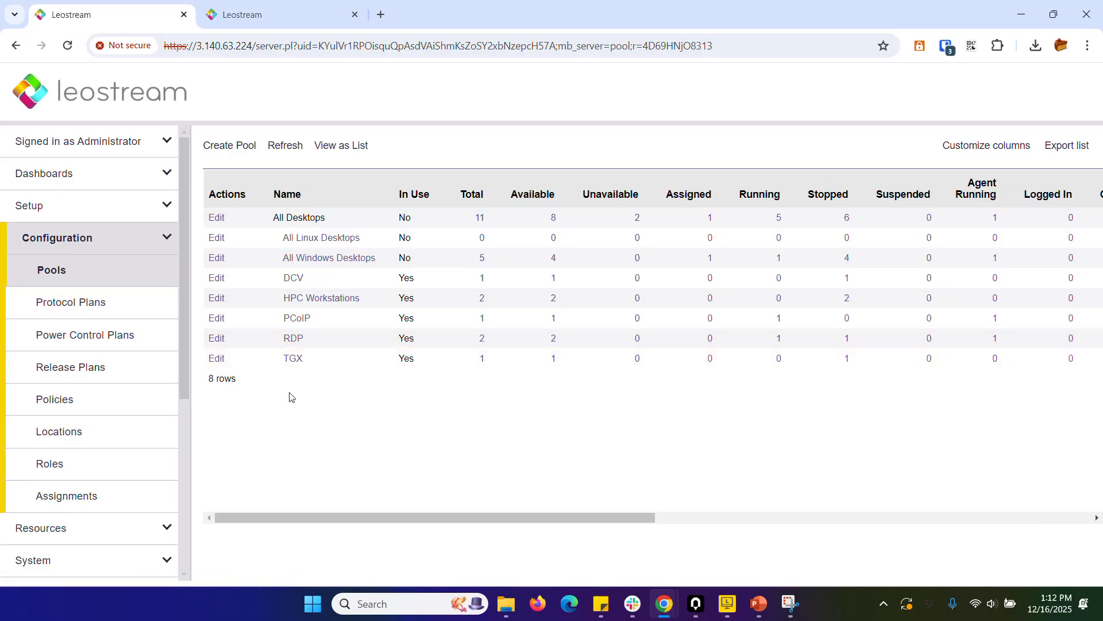
left_click(217, 319)
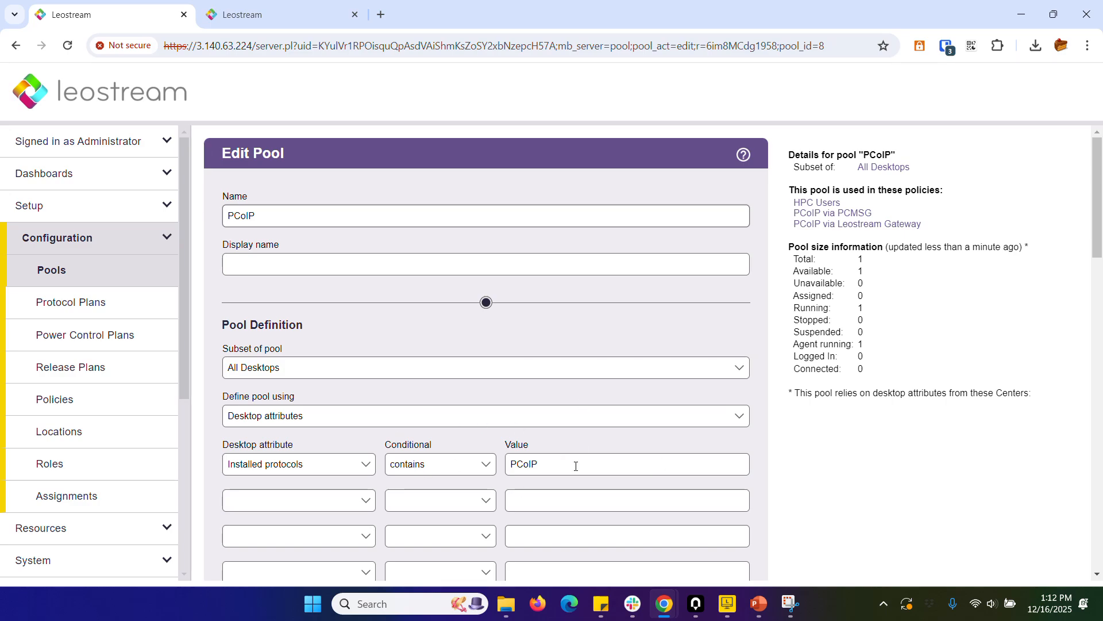
Open the protocol plan for PCoIP through the Leostream Gateway and examine its PCoIP Software Client settings for Leostream Connect.
left_click(87, 304)
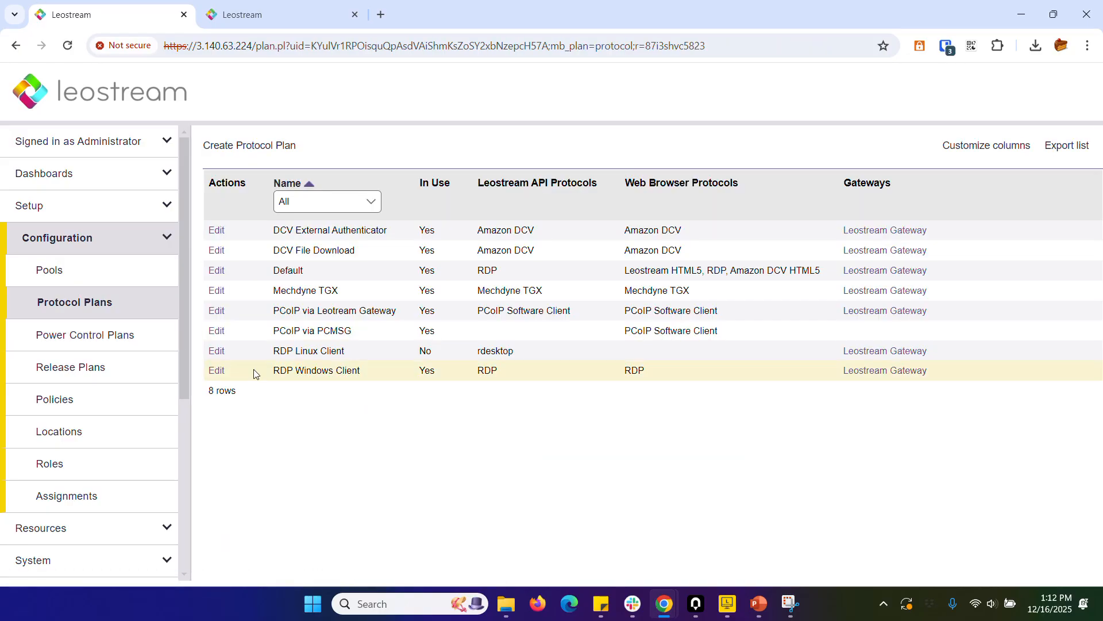
left_click(219, 311)
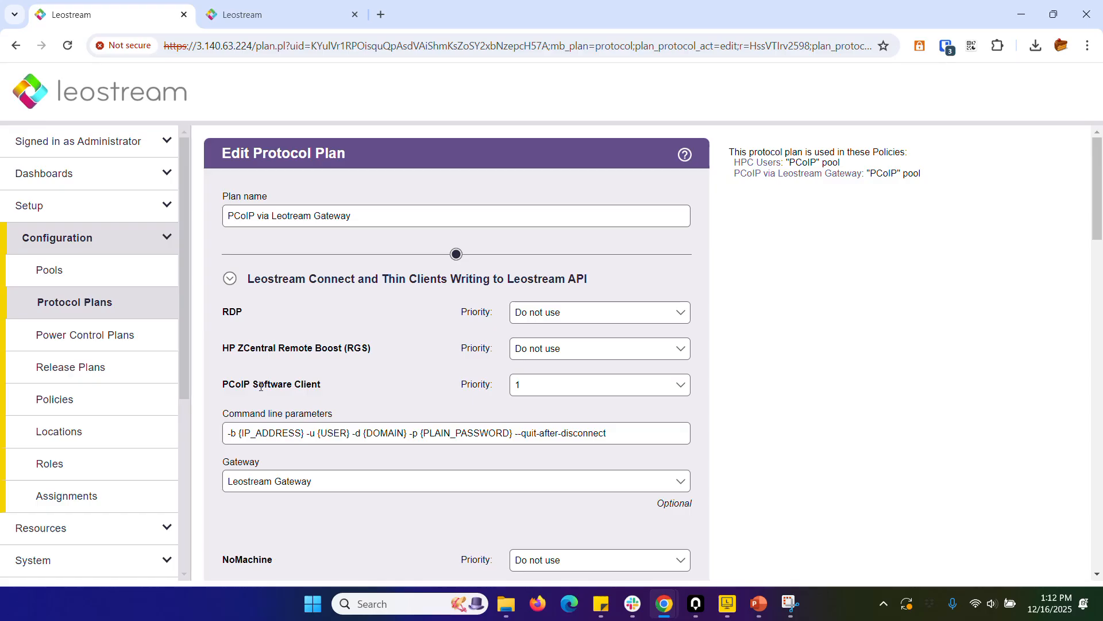
left_click_drag(322, 386, 219, 385)
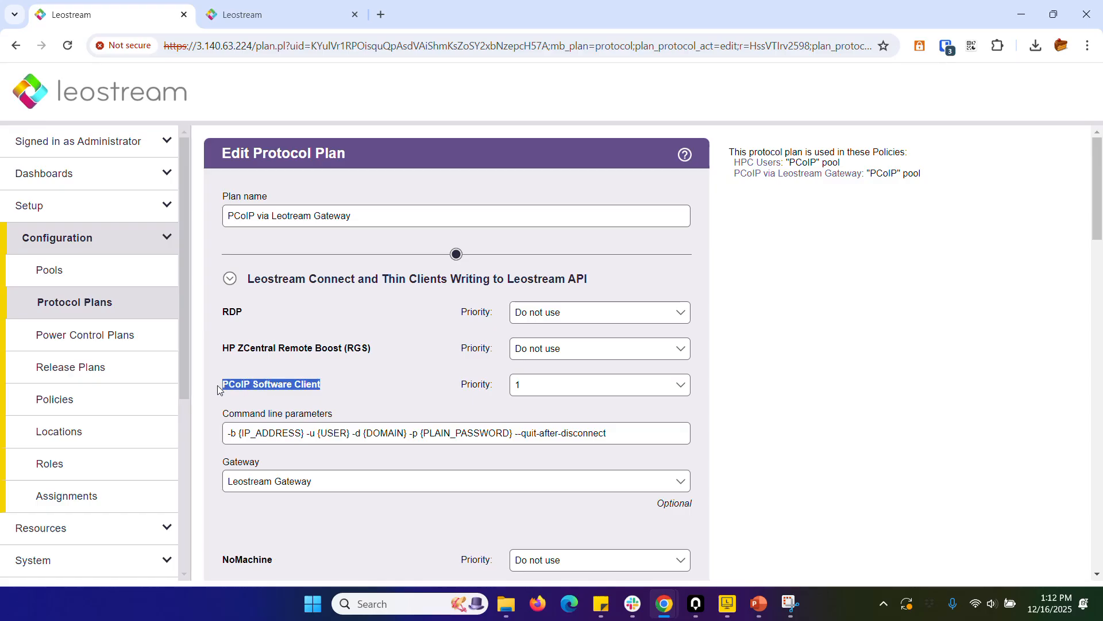
left_click(330, 389)
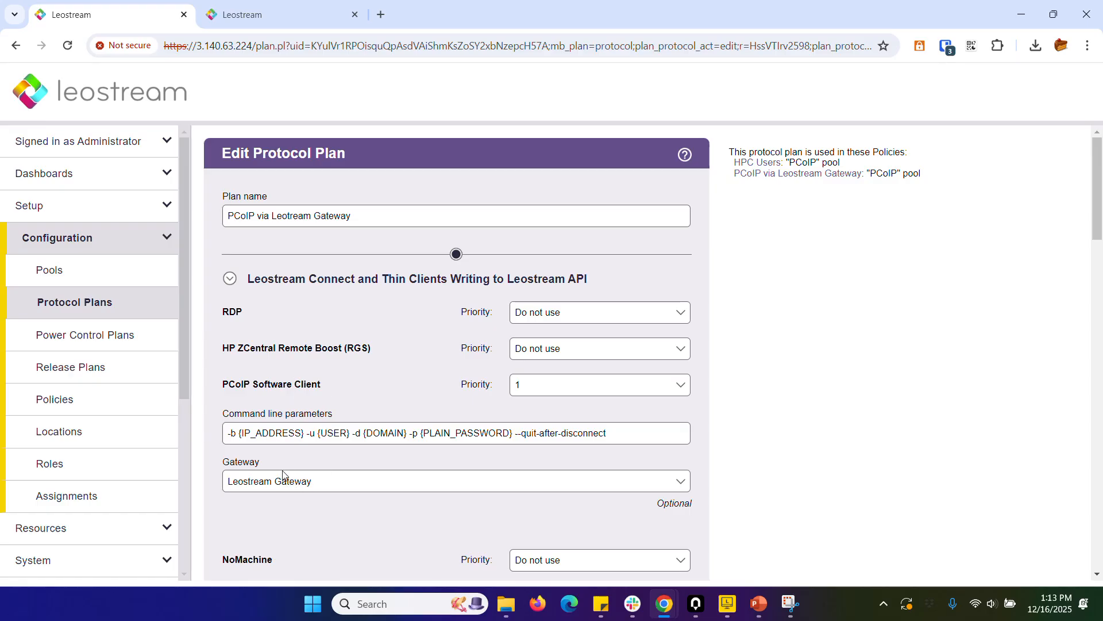
Collapse the Leostream Connect section of the protocol plan and review the Web Browser and PCoIP Client Configuration settings.
left_click(229, 278)
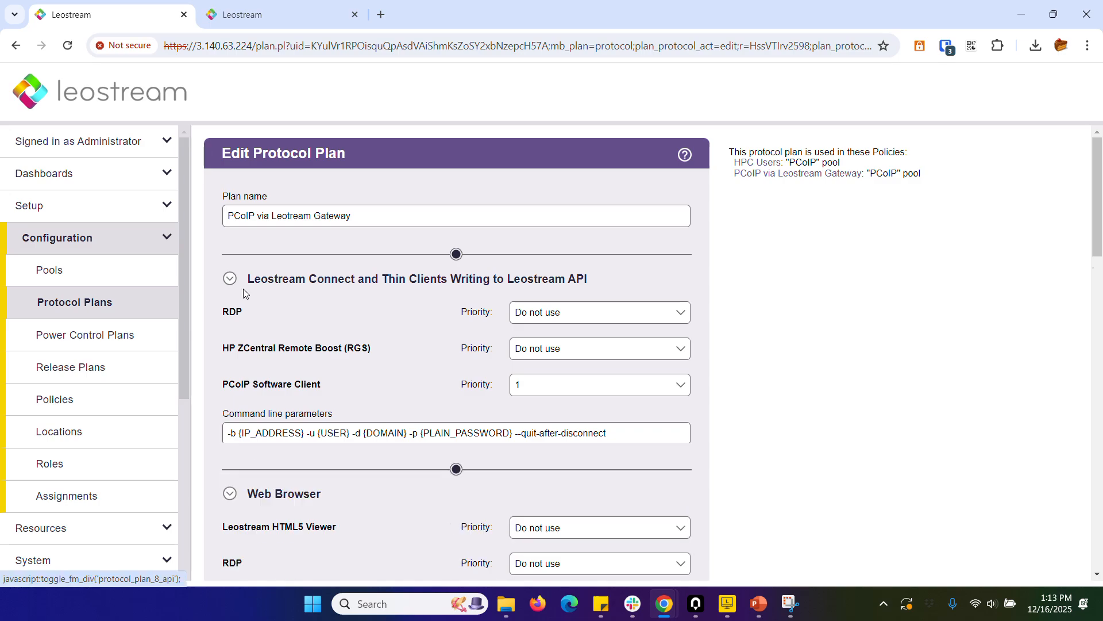
scroll(257, 298, "down", 1)
scroll(339, 325, "down", 3)
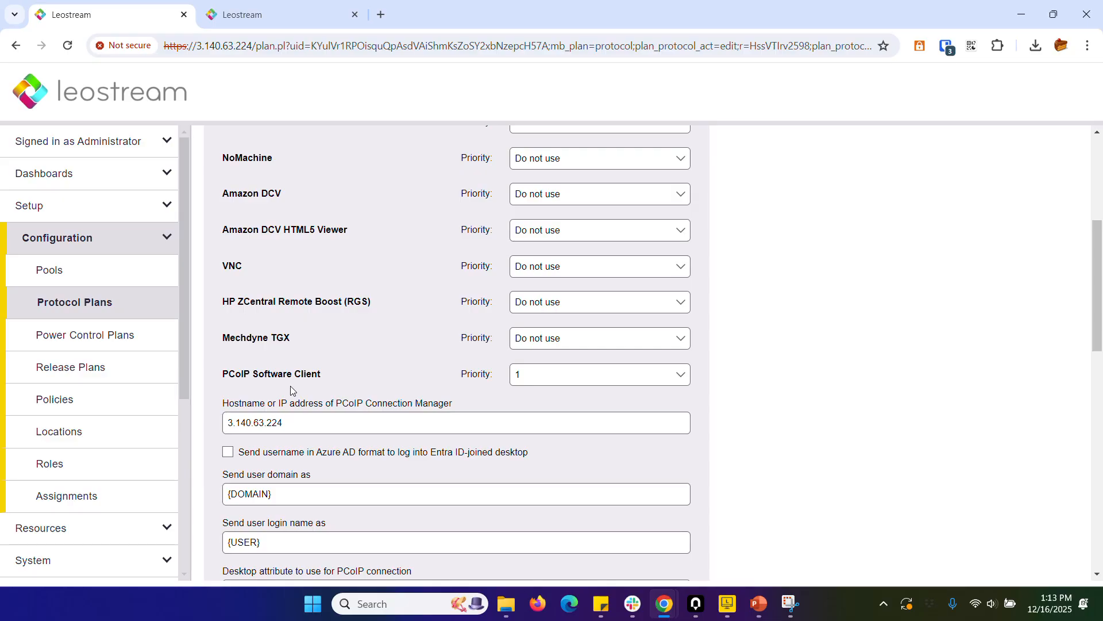
scroll(777, 357, "down", 6)
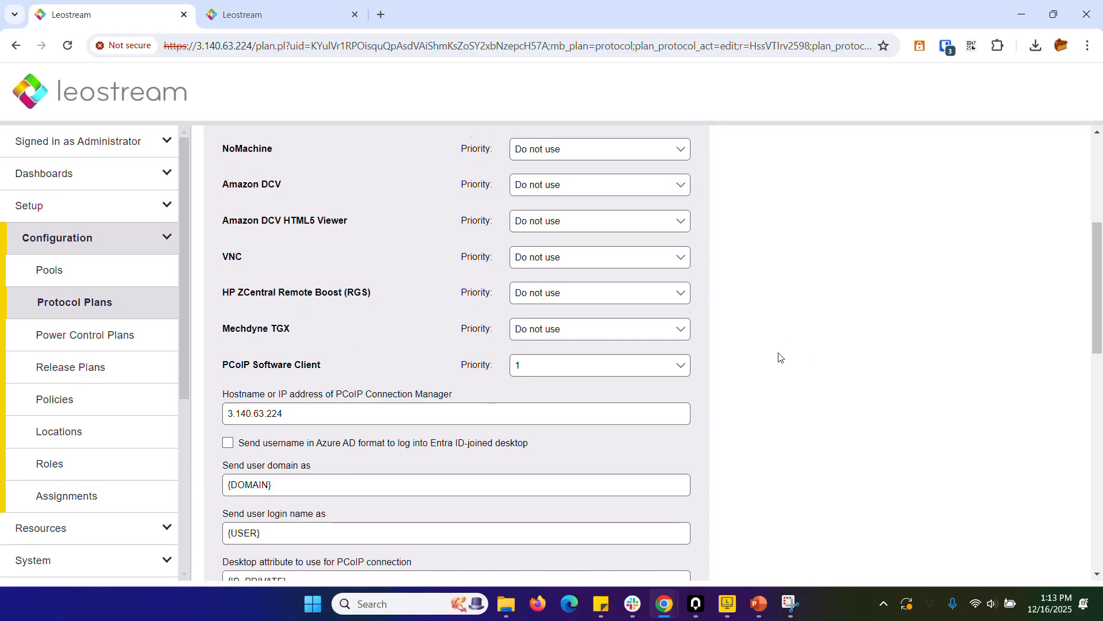
scroll(771, 355, "down", 2)
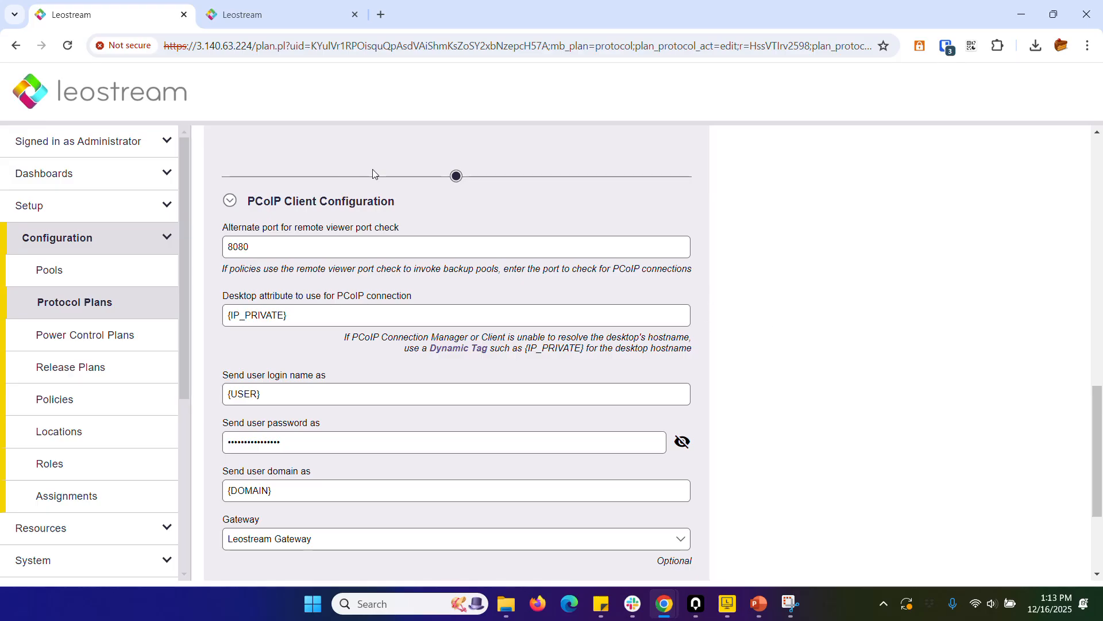
Sign in to the Leostream web portal with the test user's filled-in credentials and switch the page to the dark theme.
left_click(263, 13)
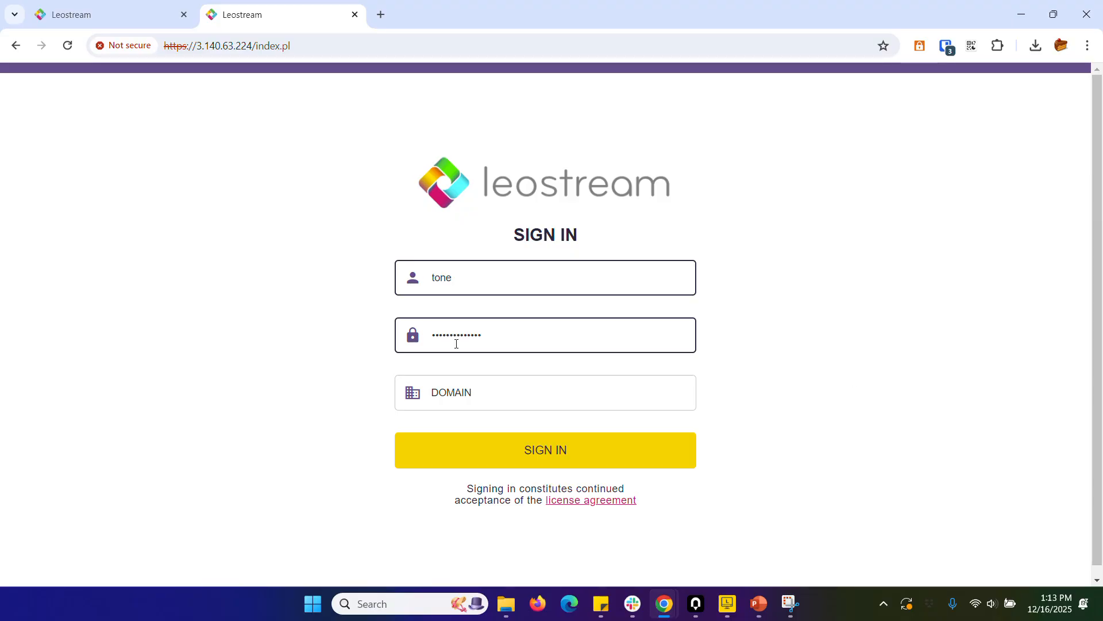
left_click(516, 447)
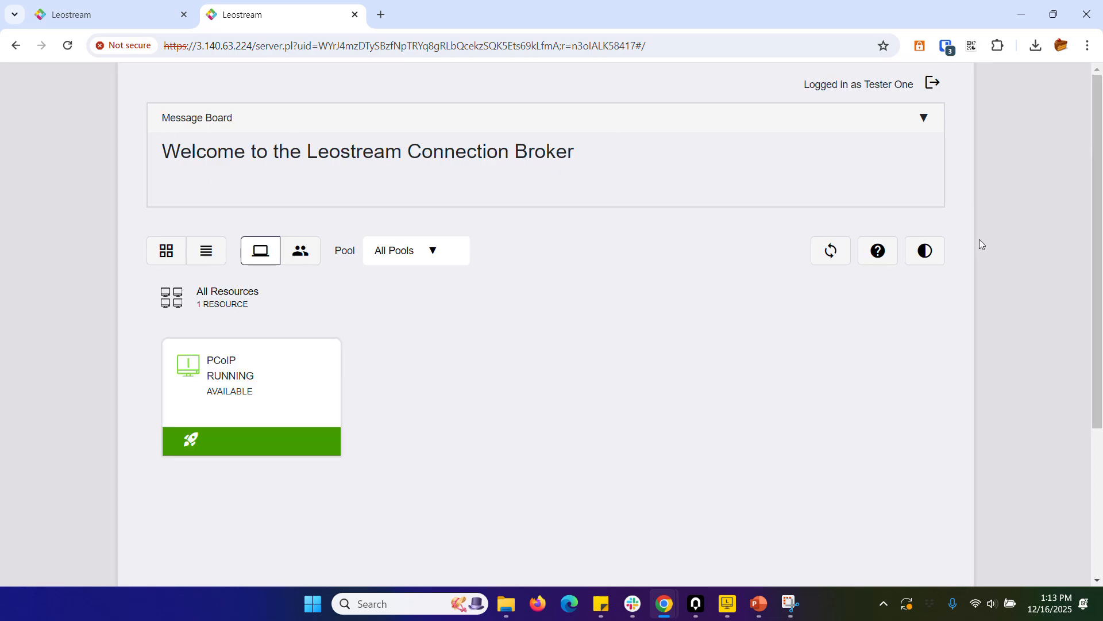
left_click(931, 257)
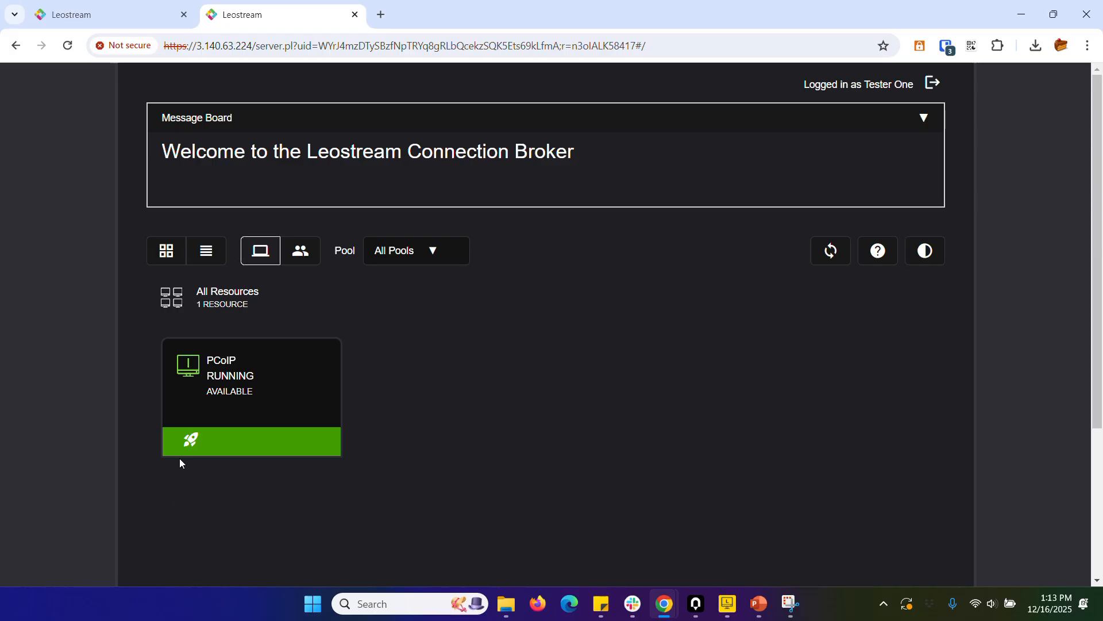
Launch the PCoIP desktop from the web portal in the Anyware Client, accepting the unverified connection.
left_click(185, 444)
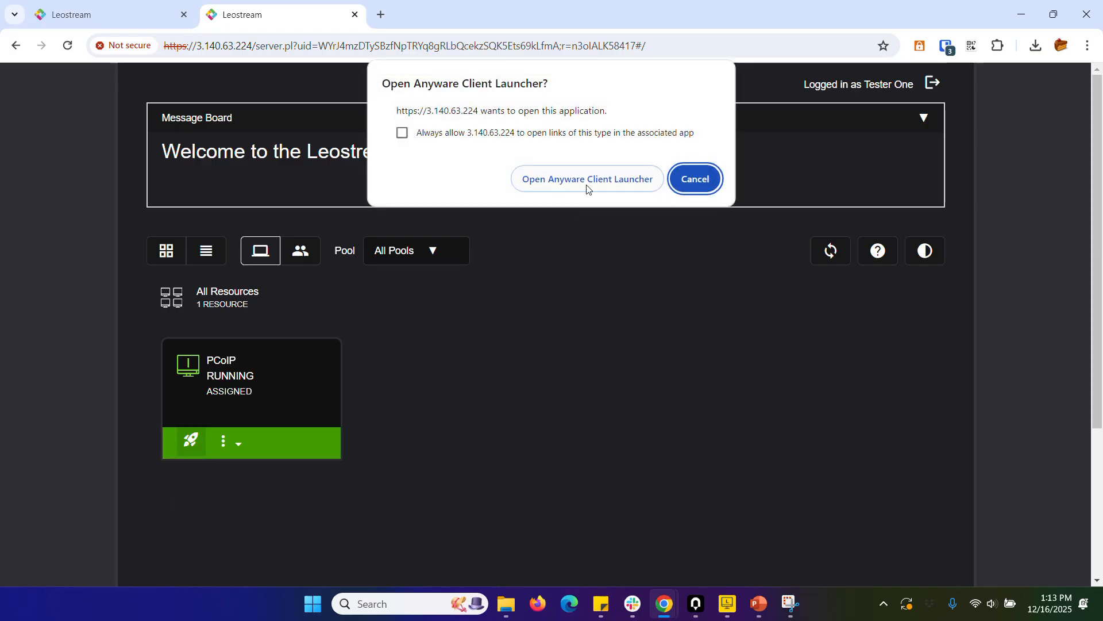
left_click(580, 180)
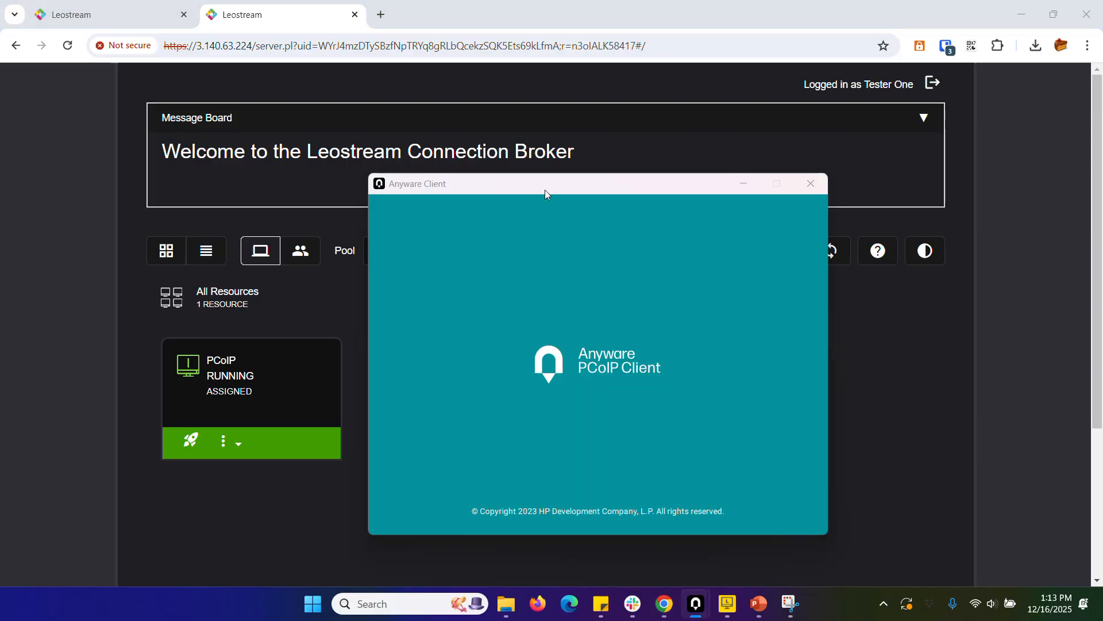
left_click(560, 355)
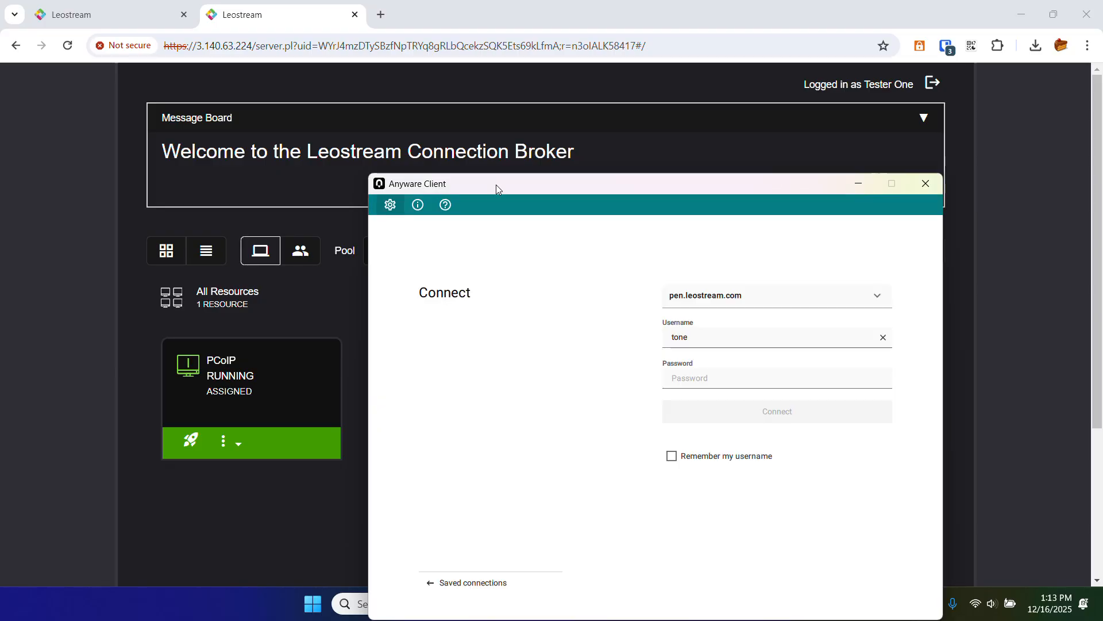
left_click_drag(496, 184, 420, 123)
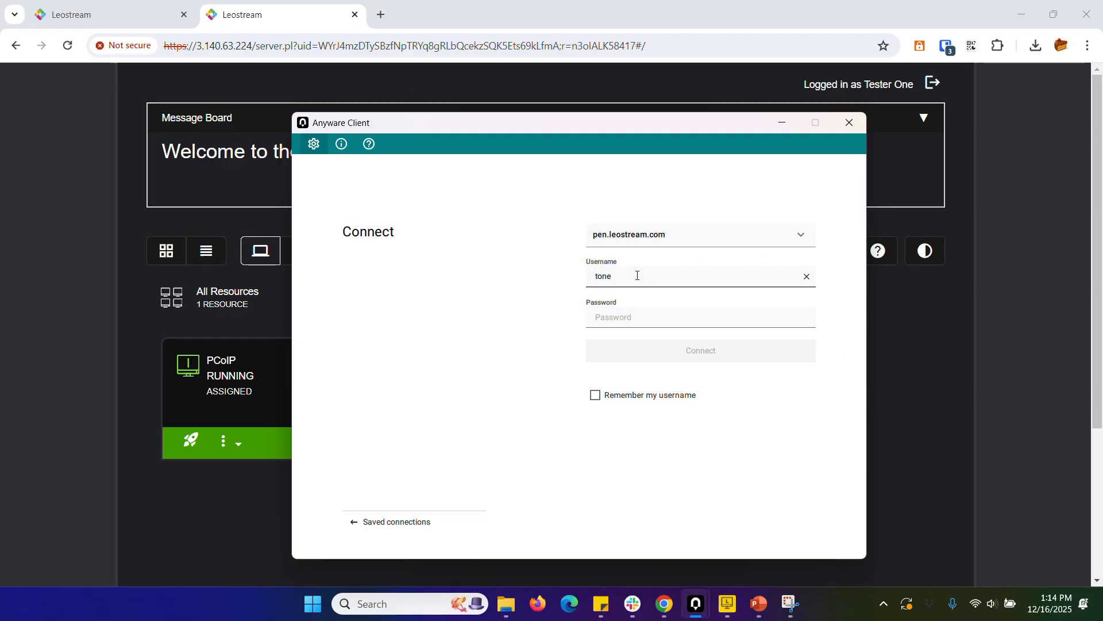
Enter the account password in the Anyware Client and connect to the PCoIP desktop.
left_click(668, 613)
left_click(492, 557)
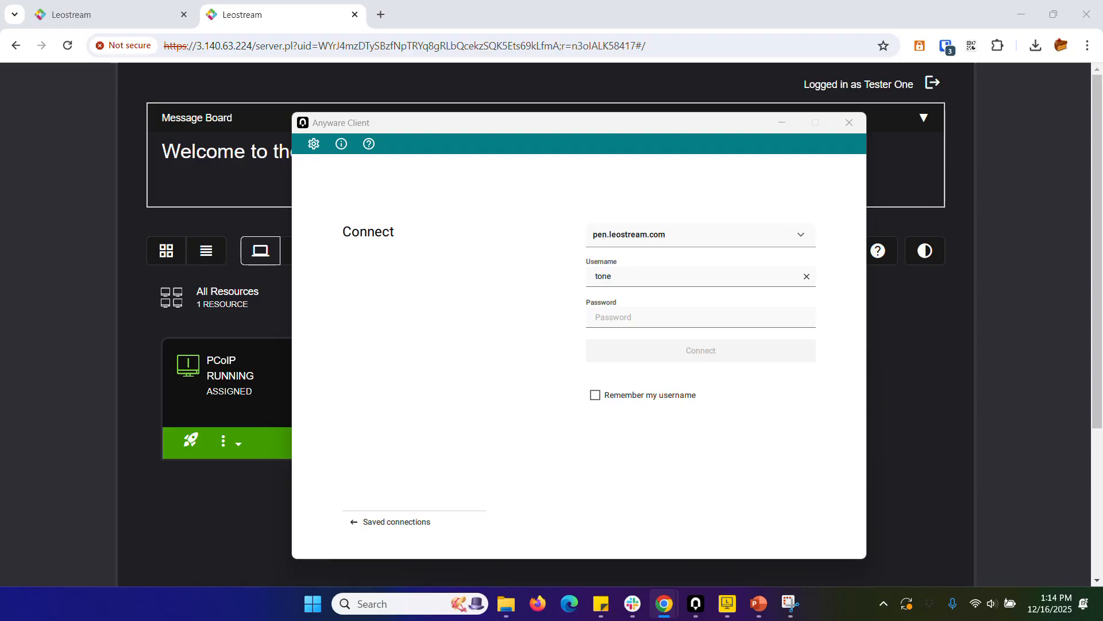
left_click(608, 313)
key("ctrl+v")
left_click(637, 360)
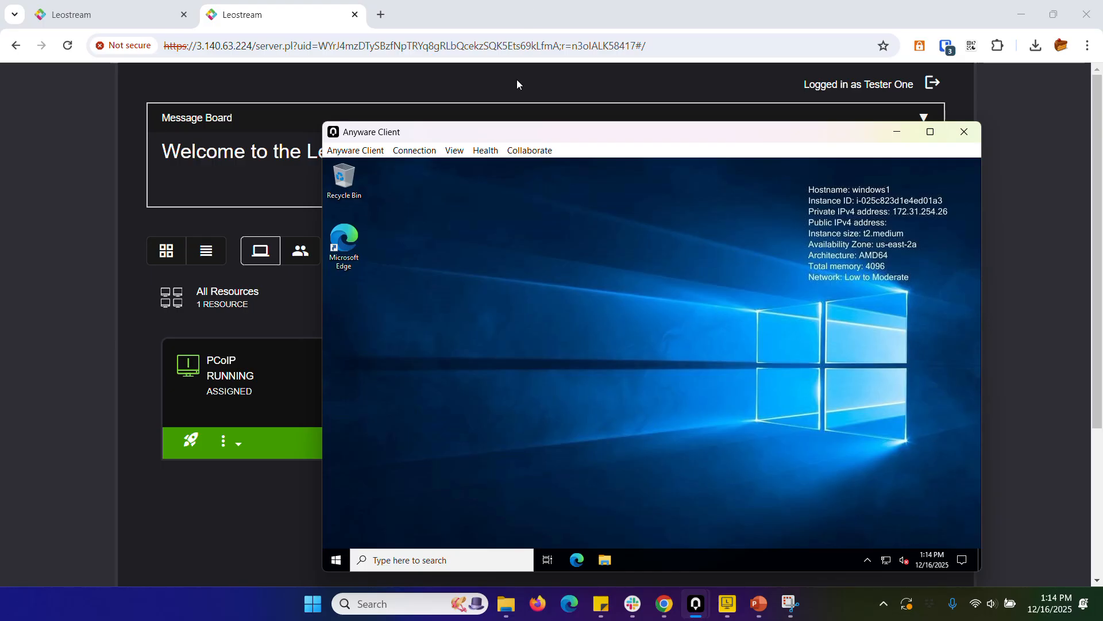
Sign out of the remote Windows desktop opened from the web portal.
left_click_drag(532, 133, 459, 81)
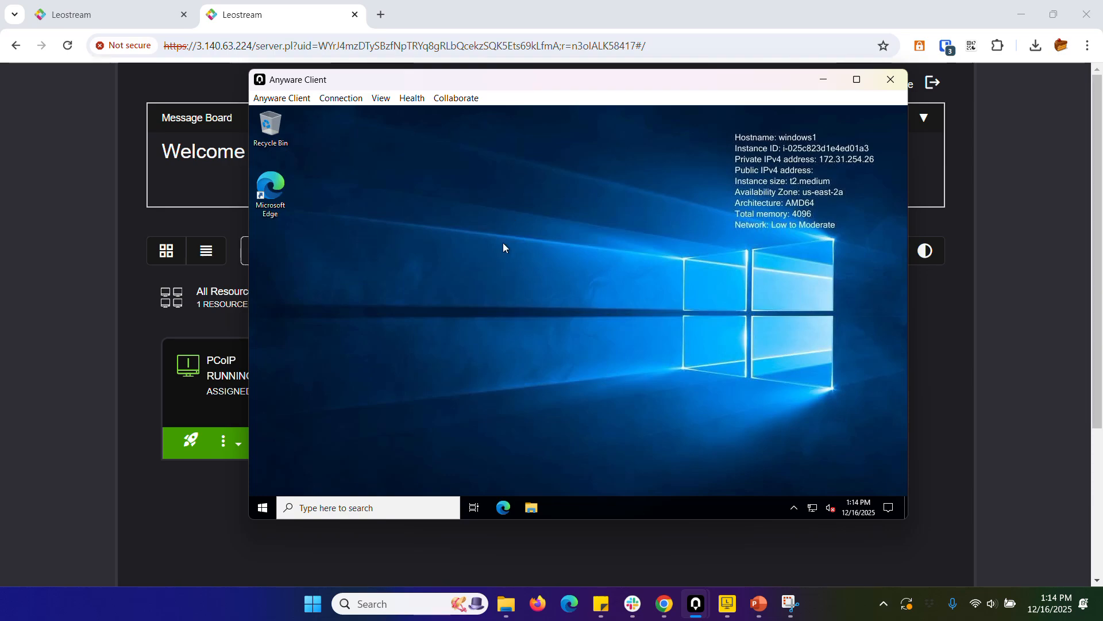
left_click(262, 508)
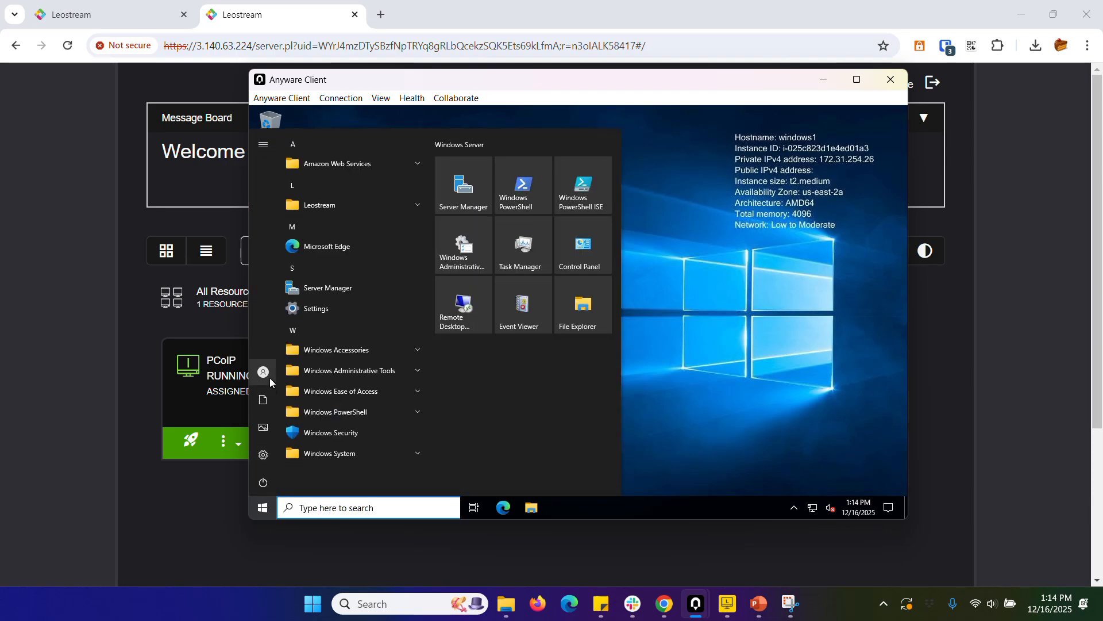
left_click(267, 371)
left_click(283, 344)
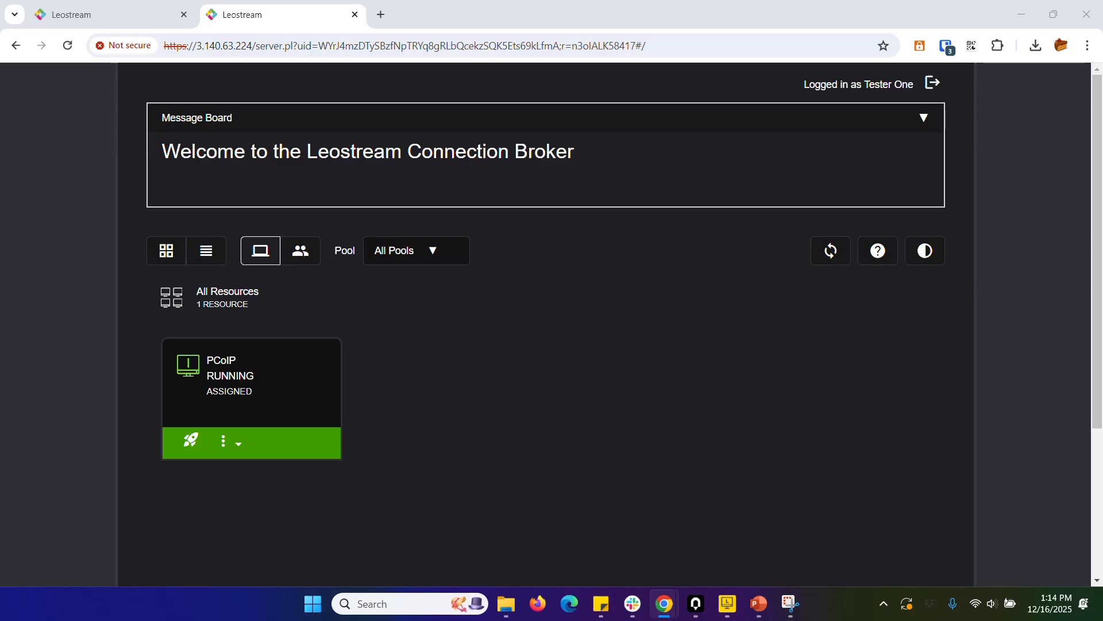
Minimize the browser, log in through Leostream Connect with the filled-in credentials and accept the unverified connection to launch the PCoIP session.
left_click(1021, 14)
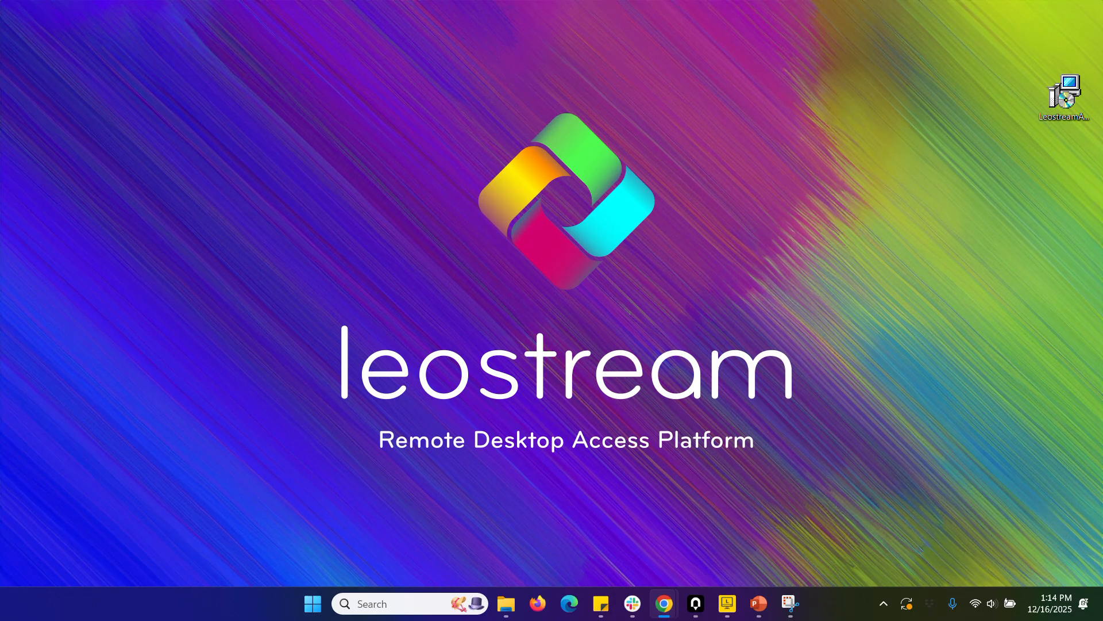
left_click_drag(364, 146, 480, 222)
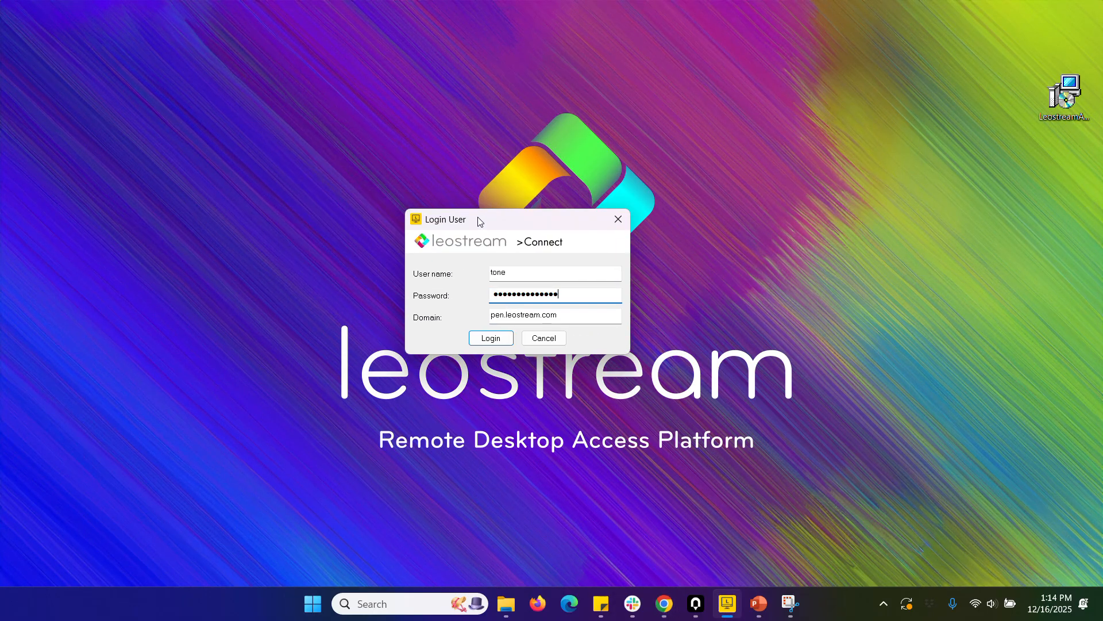
left_click(493, 340)
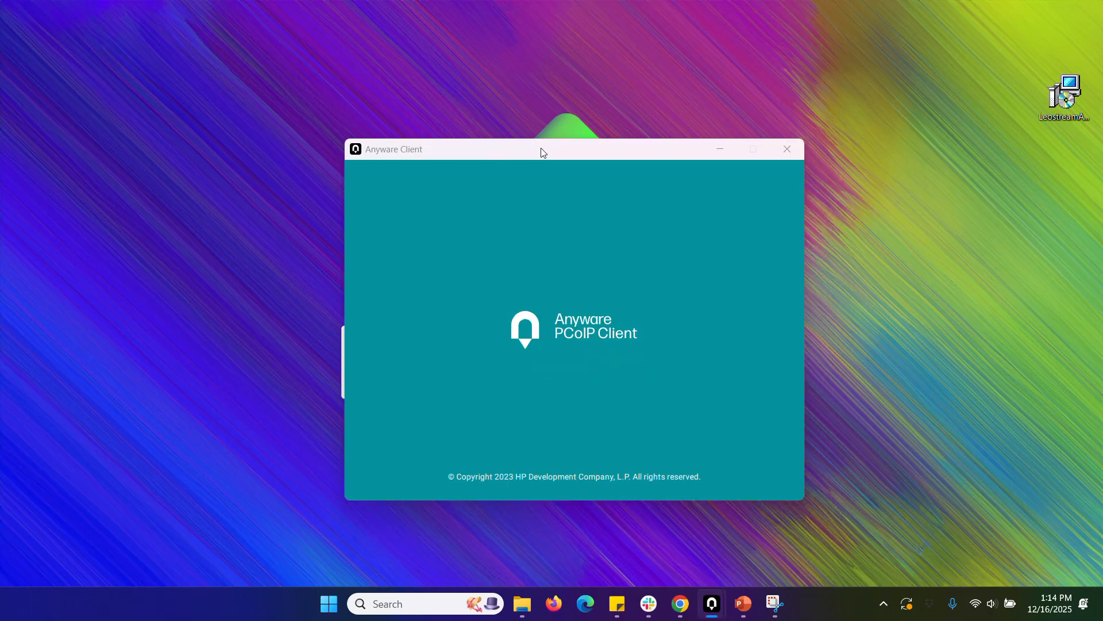
left_click(563, 355)
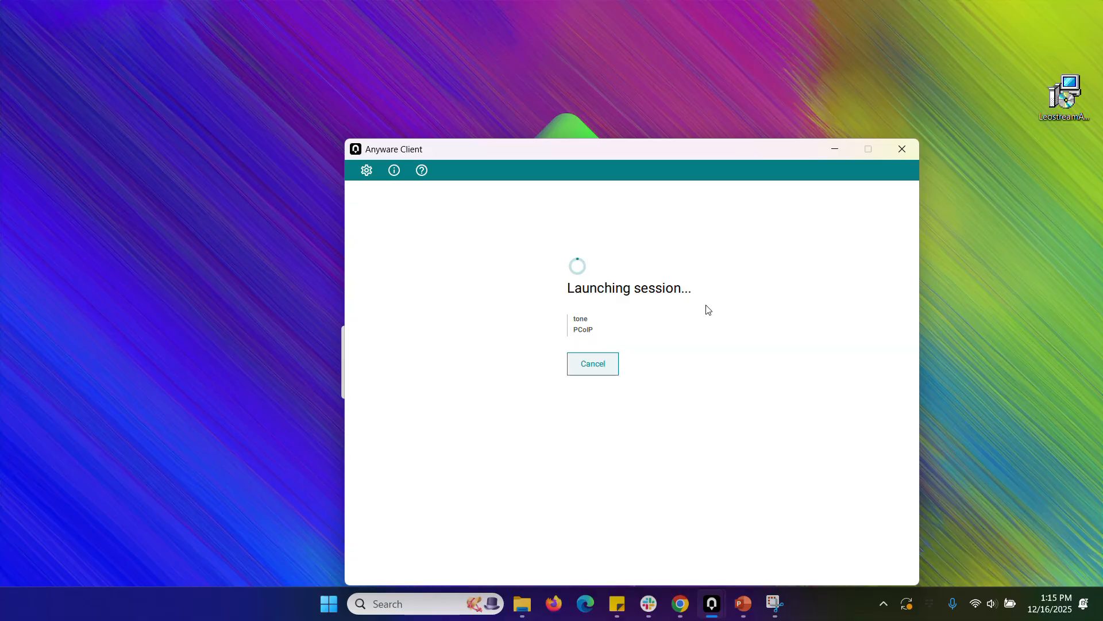
left_click_drag(647, 153, 588, 111)
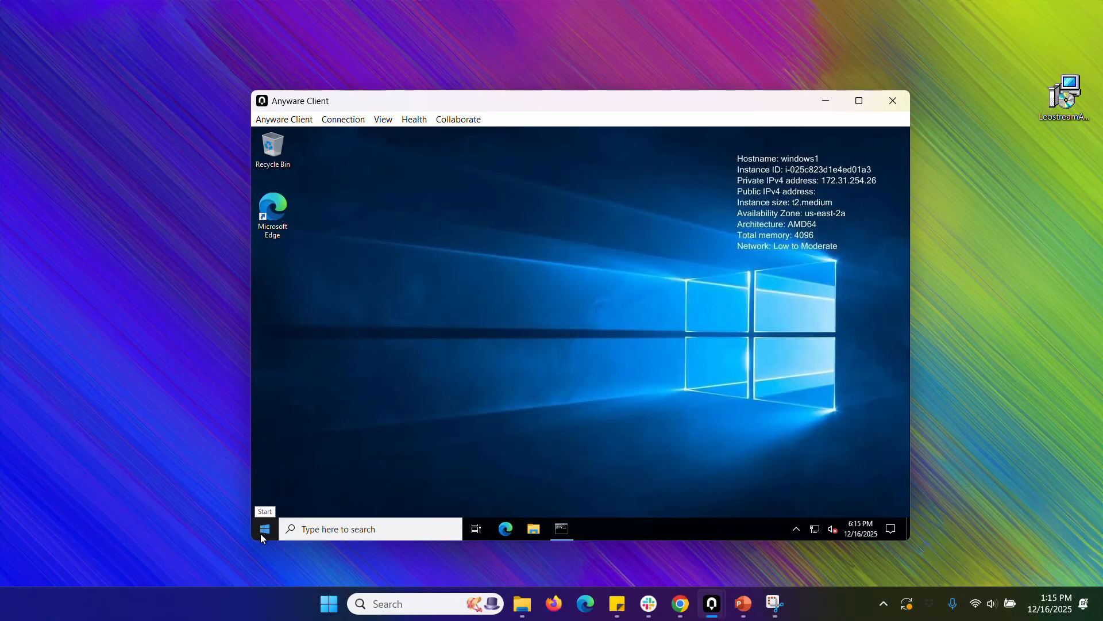
Sign out of the remote Windows desktop launched through Leostream Connect.
left_click(261, 532)
left_click(267, 393)
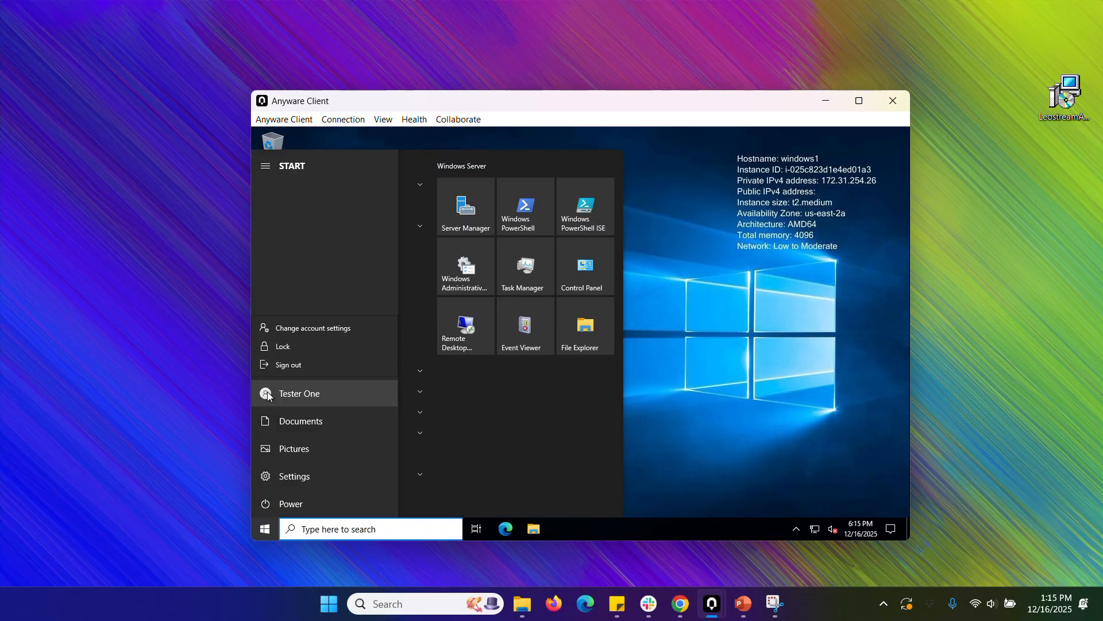
left_click(287, 366)
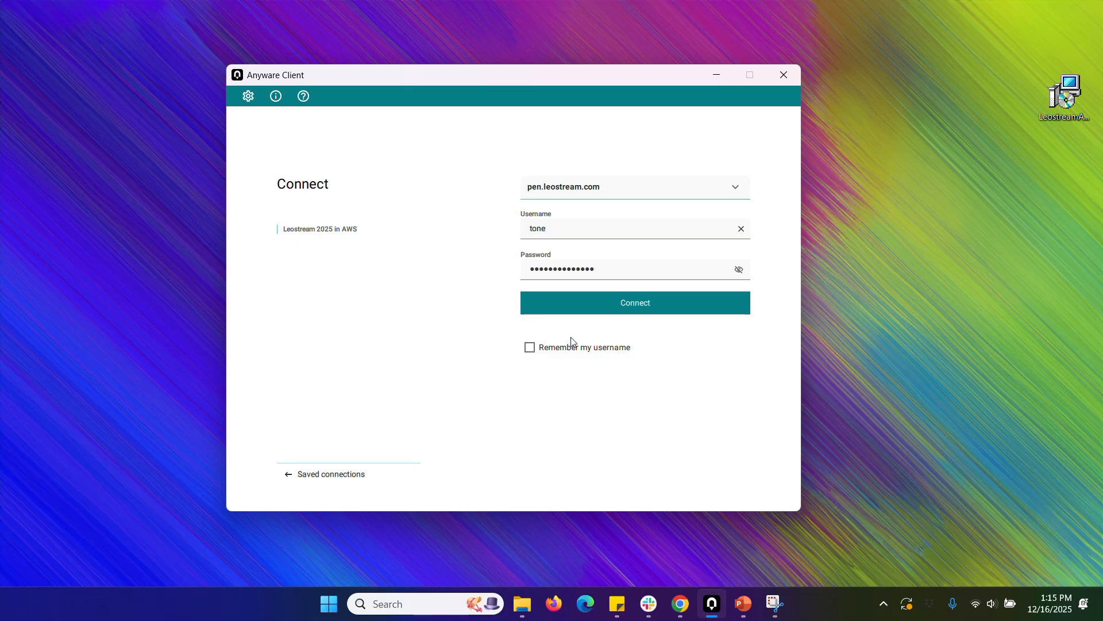
Open the saved connection "Leostream 2025 in AWS" in the Anyware Client and choose to connect insecurely.
left_click(616, 311)
left_click(598, 367)
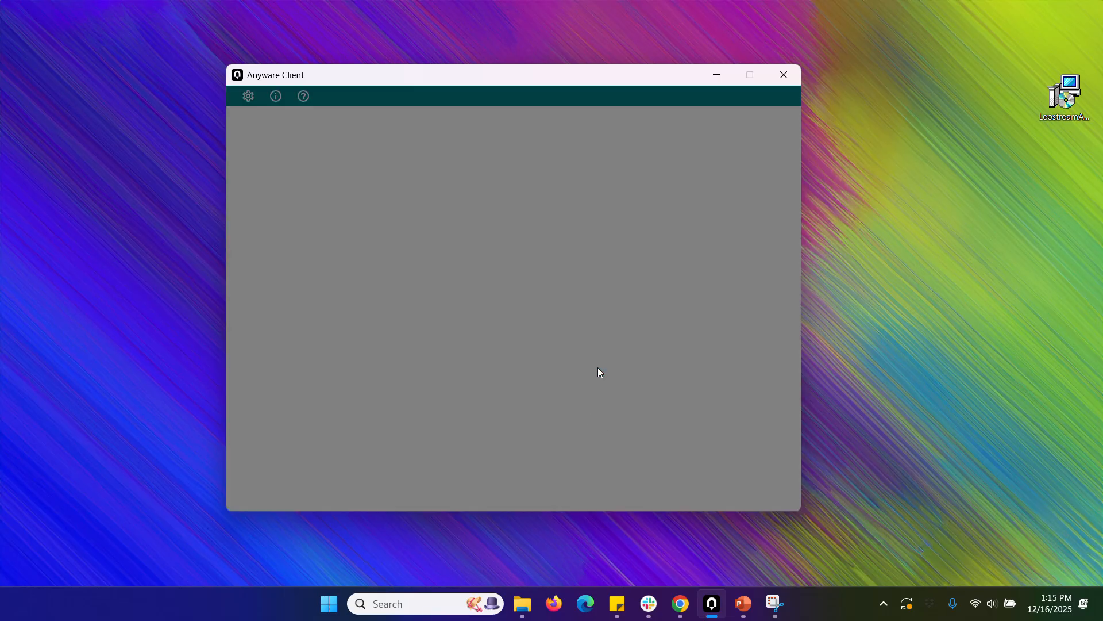
left_click(590, 216)
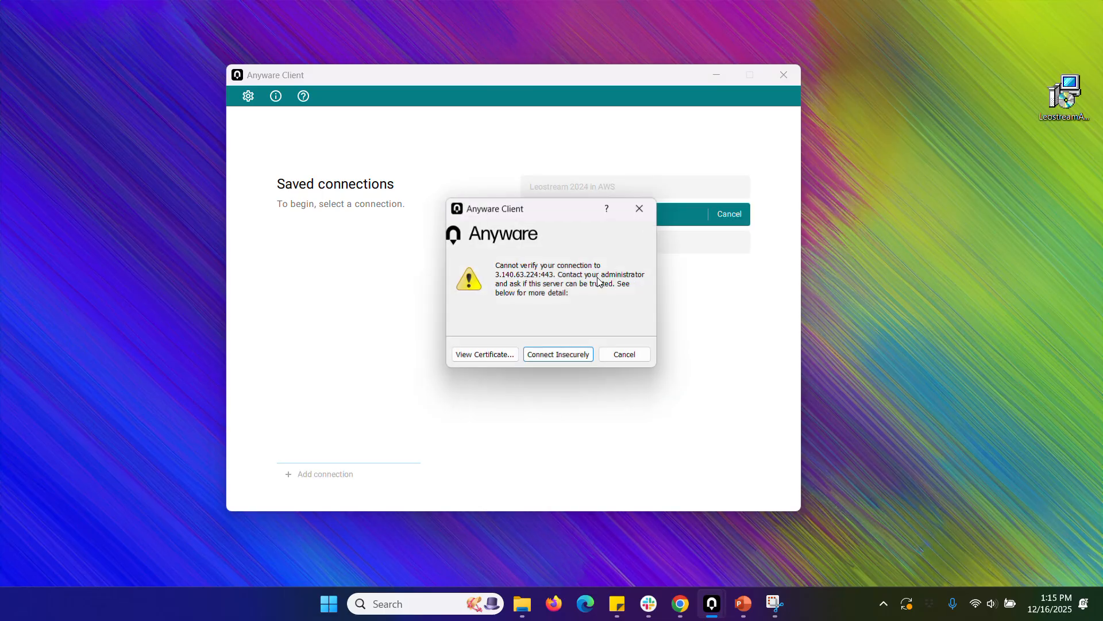
left_click(546, 351)
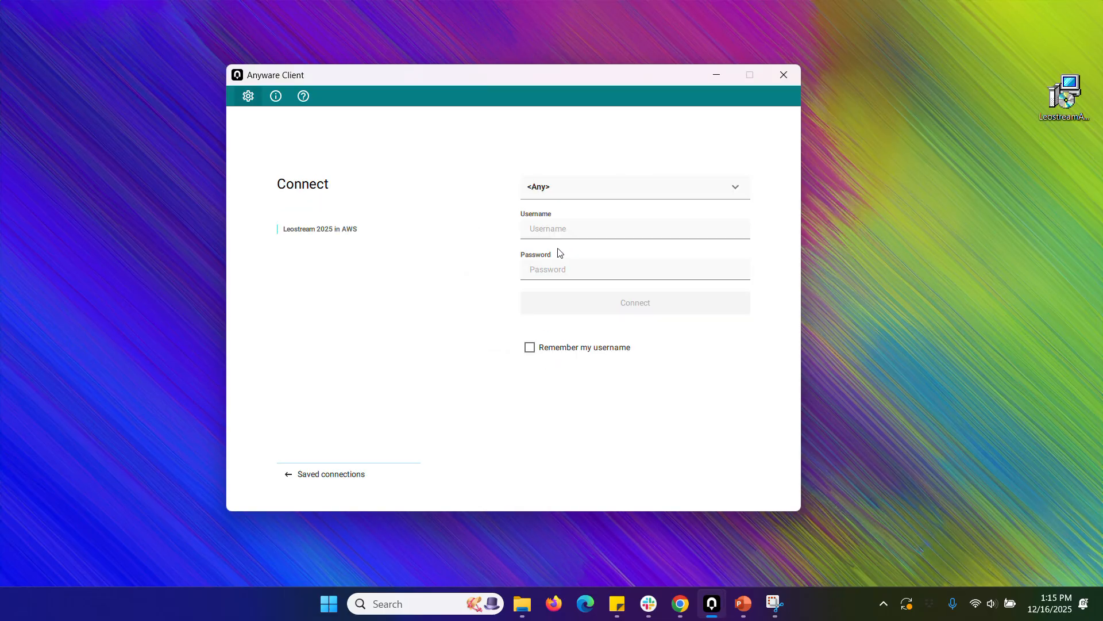
Enter the username tone and the account password in the Anyware Client and connect.
left_click(552, 229)
type("tone")
key("Tab")
key("ctrl+v")
left_click(592, 303)
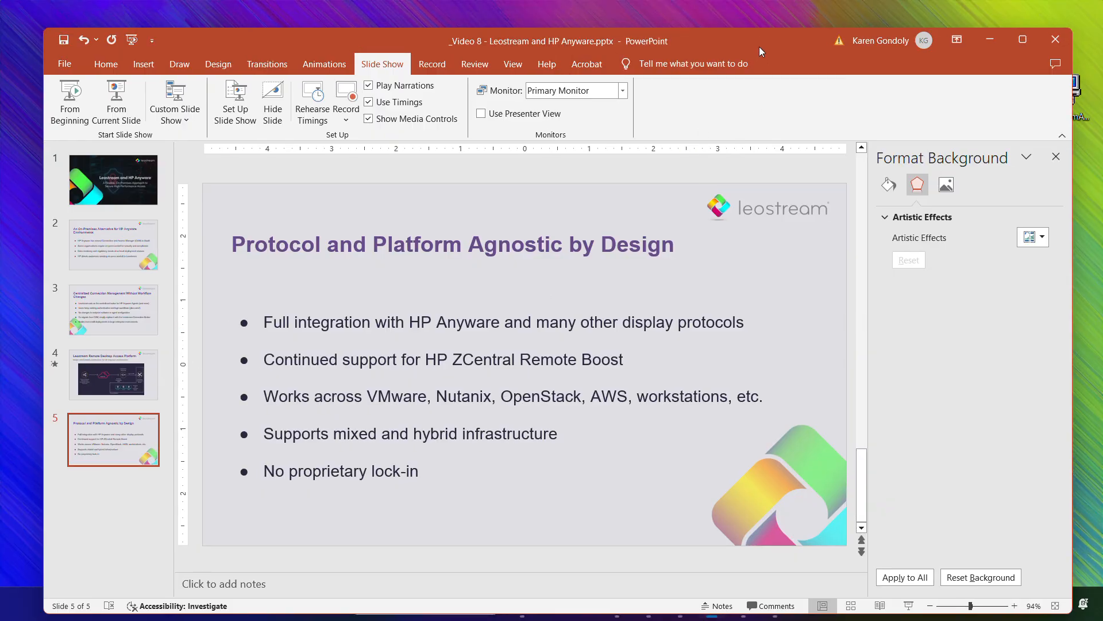
left_click_drag(759, 46, 759, 37)
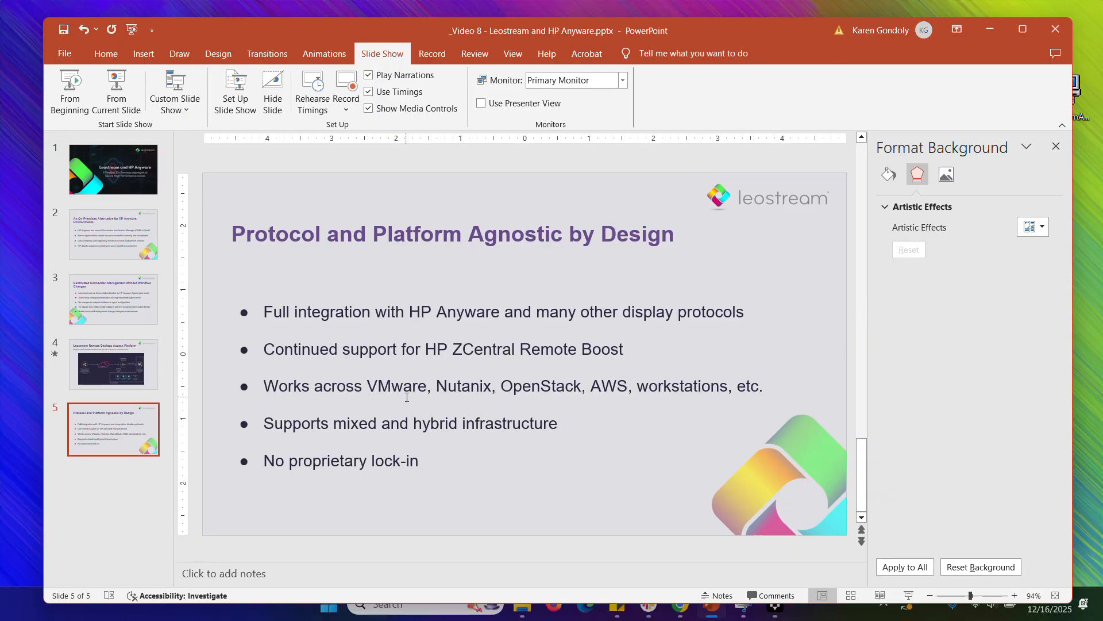